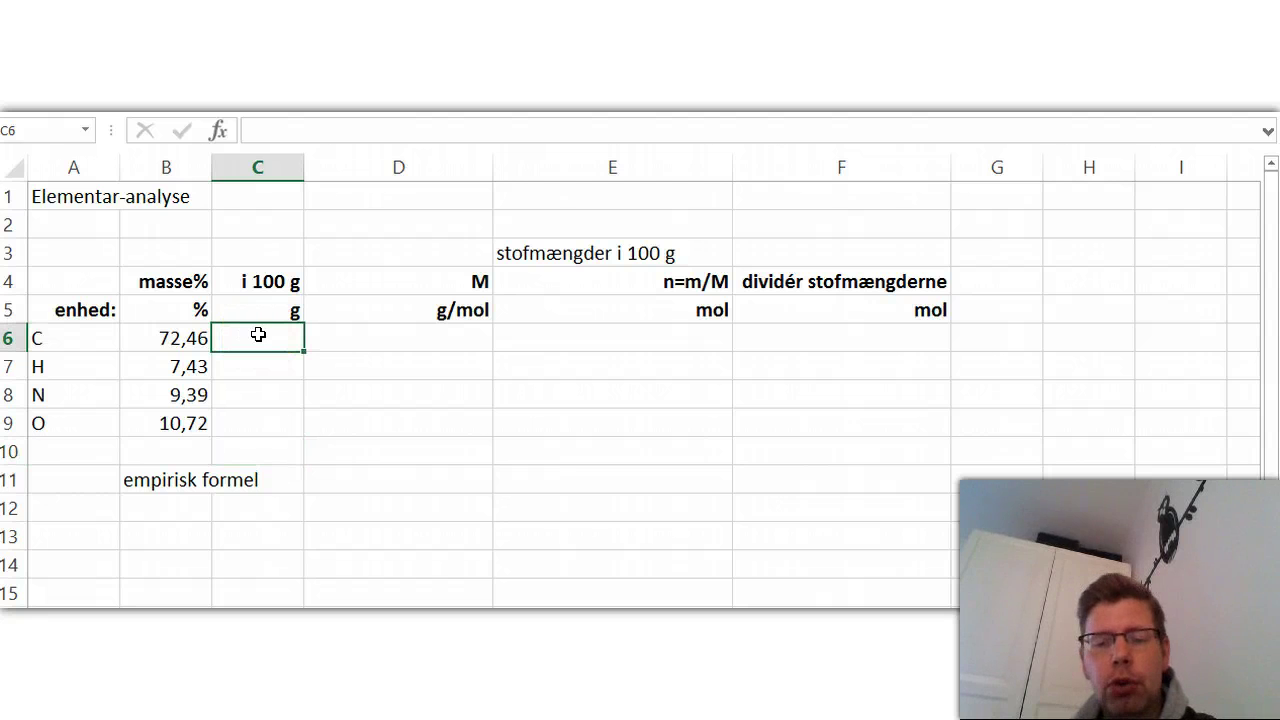
Enter =B6 in C6 for the mass of carbon in 100 g and fill the formula down to C9
{"action": "key", "text": "Left"}
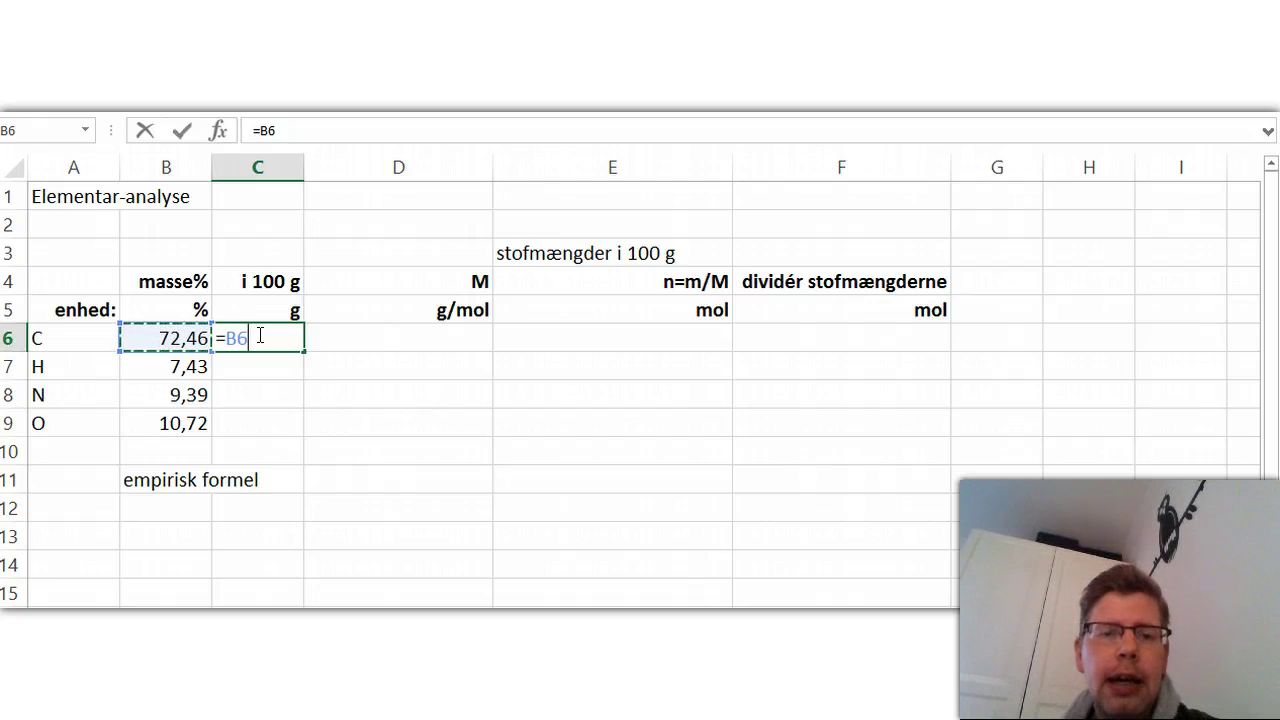
{"action": "key", "text": "Return"}
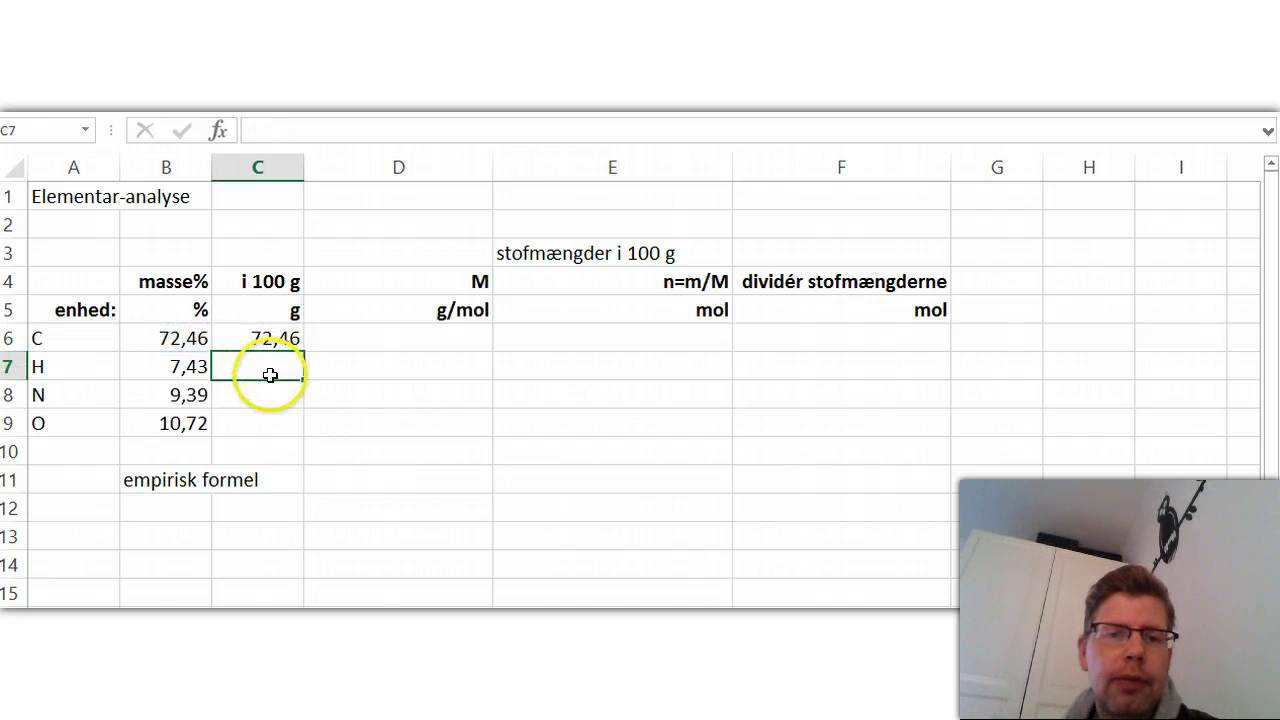
{"action": "left_click", "coordinate": [287, 340]}
{"action": "left_click_drag", "start_coordinate": [303, 351], "coordinate": [281, 444]}
{"action": "left_click", "coordinate": [281, 444]}
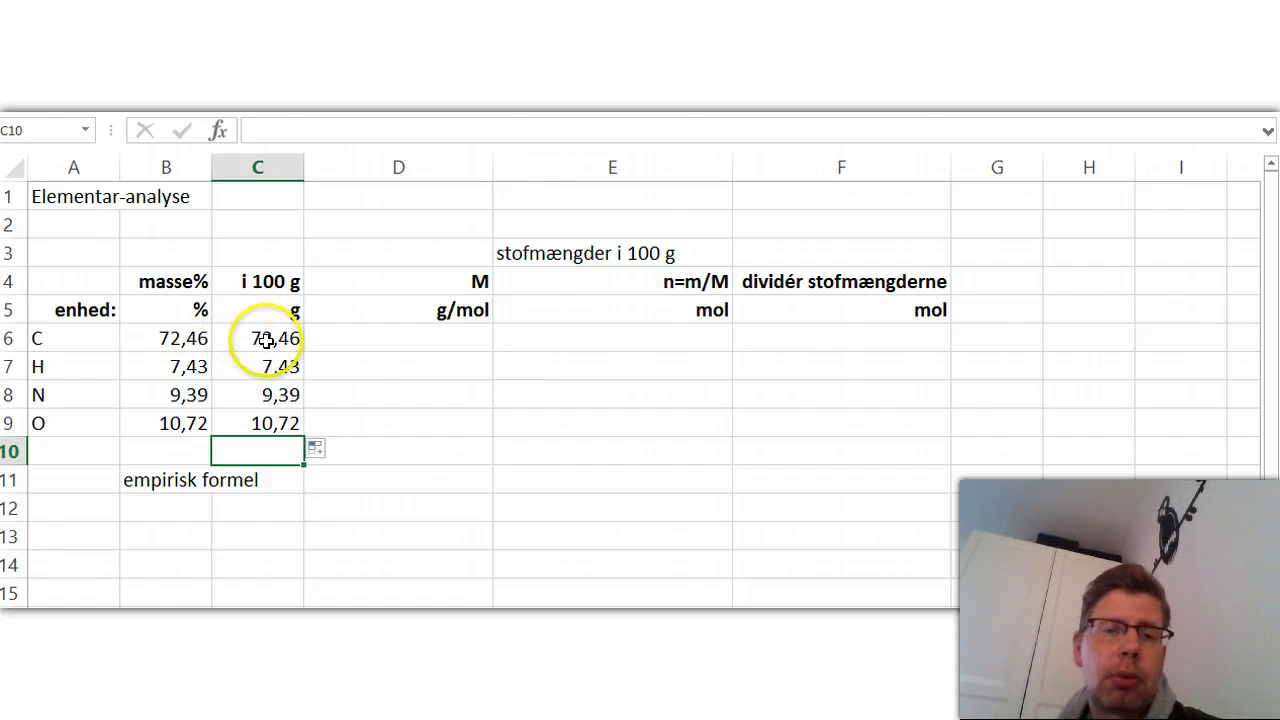
{"action": "left_click", "coordinate": [245, 338]}
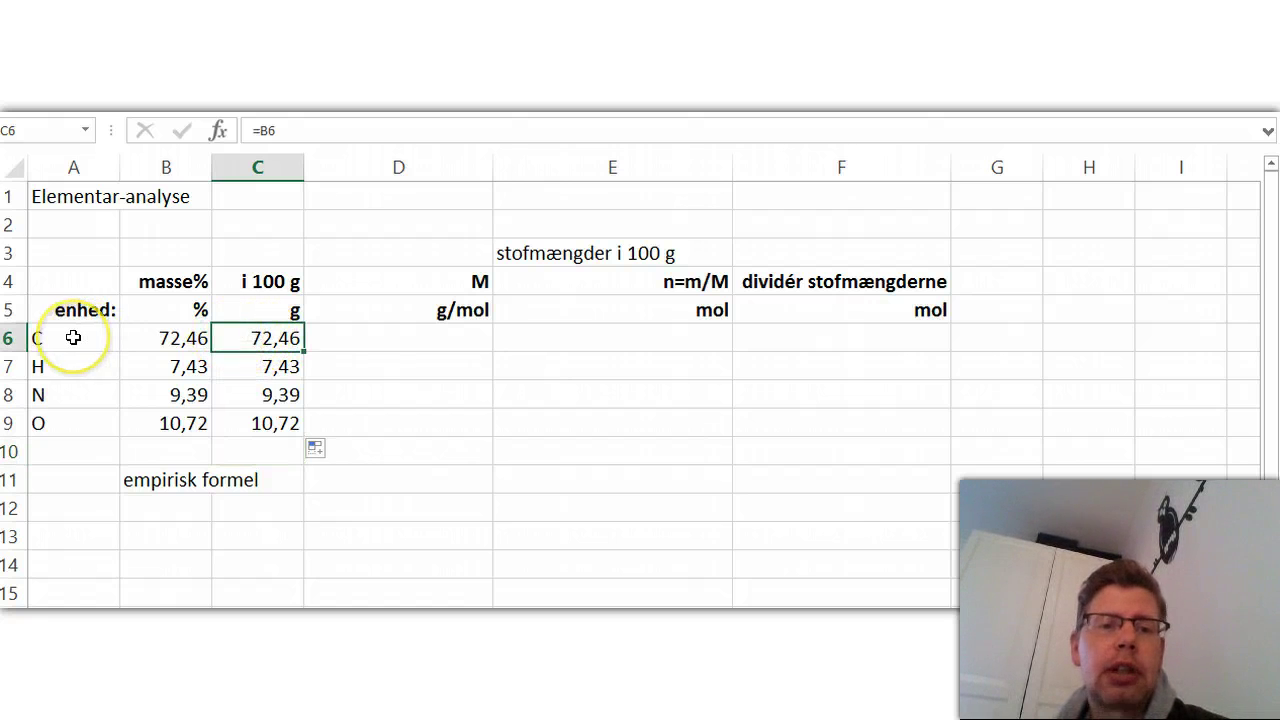
Enter the molar masses of C, H, N and O in D6:D9 as 12,01, 1,008, 14,07 and 16
{"action": "left_click", "coordinate": [73, 338]}
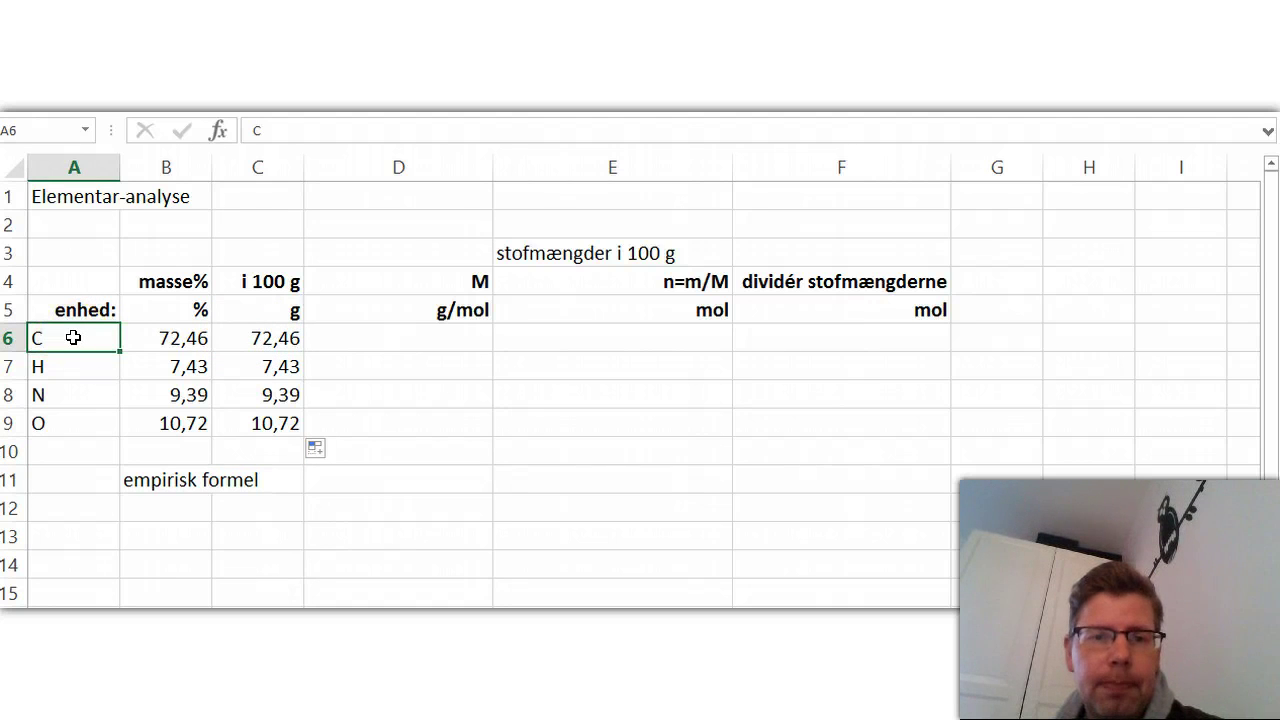
{"action": "left_click", "coordinate": [363, 338]}
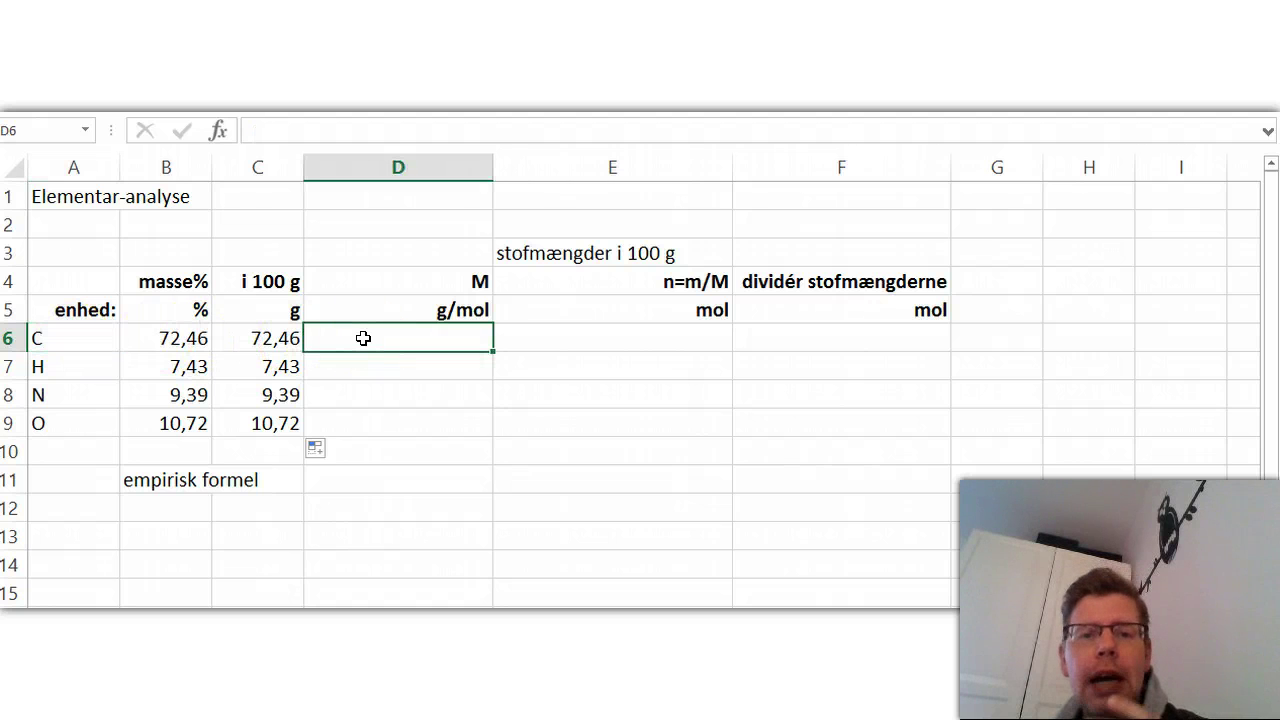
{"action": "type", "text": "1"}
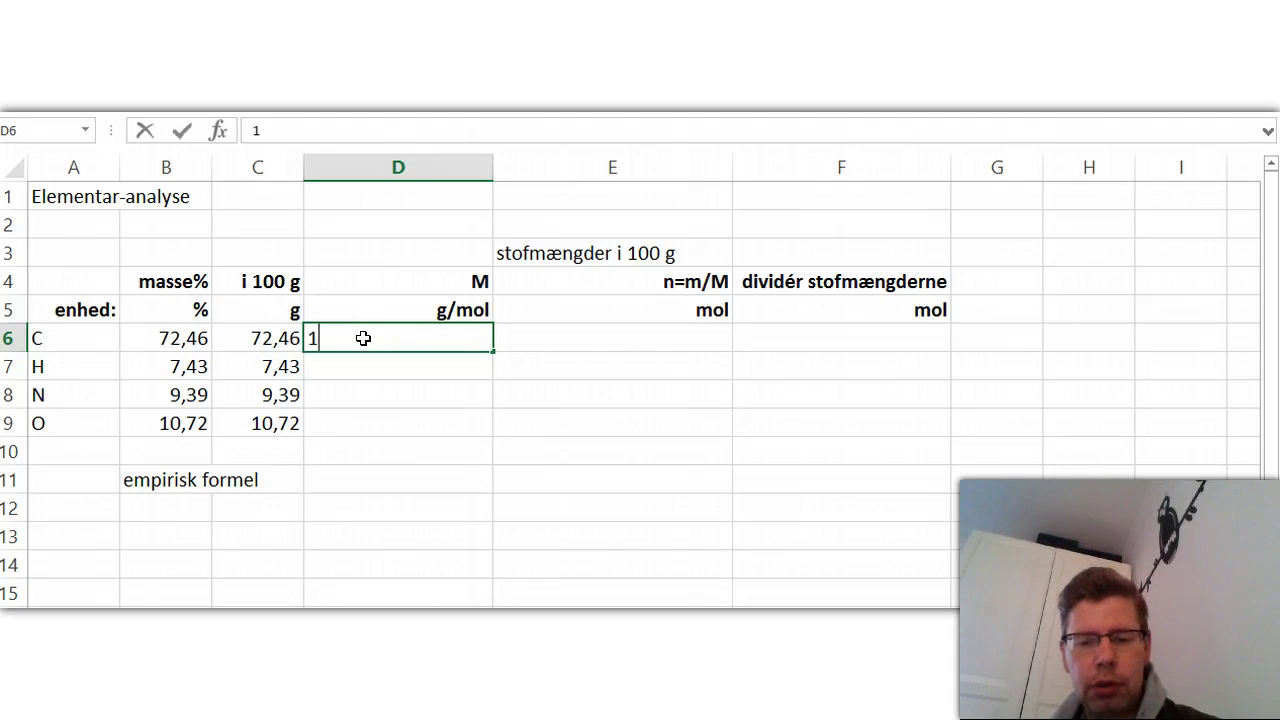
{"action": "type", "text": "2,01"}
{"action": "key", "text": "Return"}
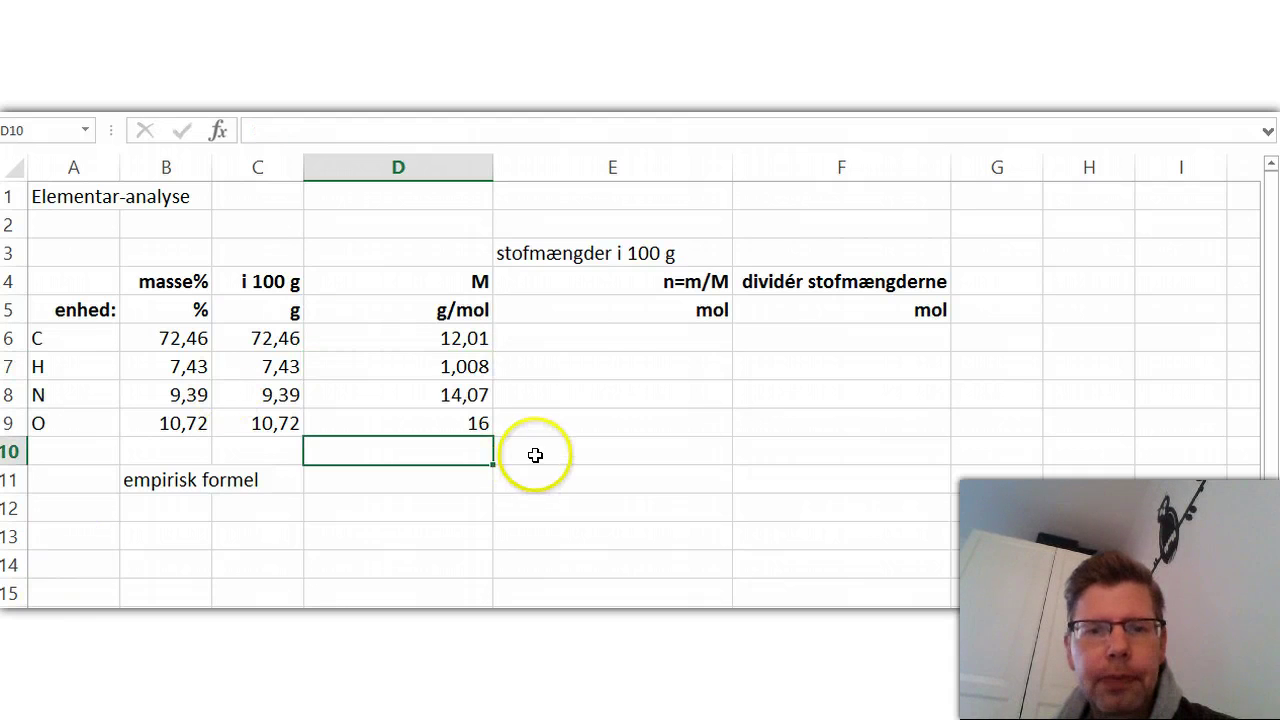
Calculate the amount of substance in E6 with =C6/D6 and fill the formula down to E9
{"action": "left_click", "coordinate": [638, 339]}
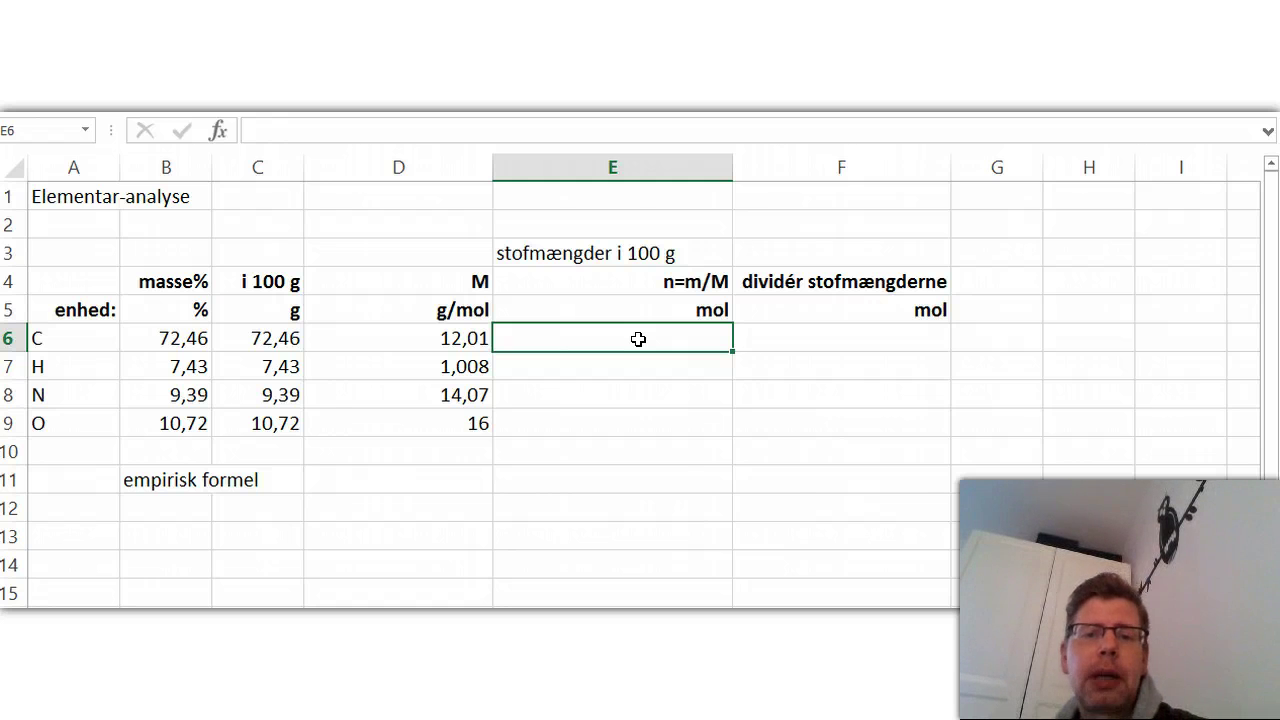
{"action": "left_click_drag", "start_coordinate": [46, 336], "coordinate": [78, 420]}
{"action": "left_click", "coordinate": [575, 338]}
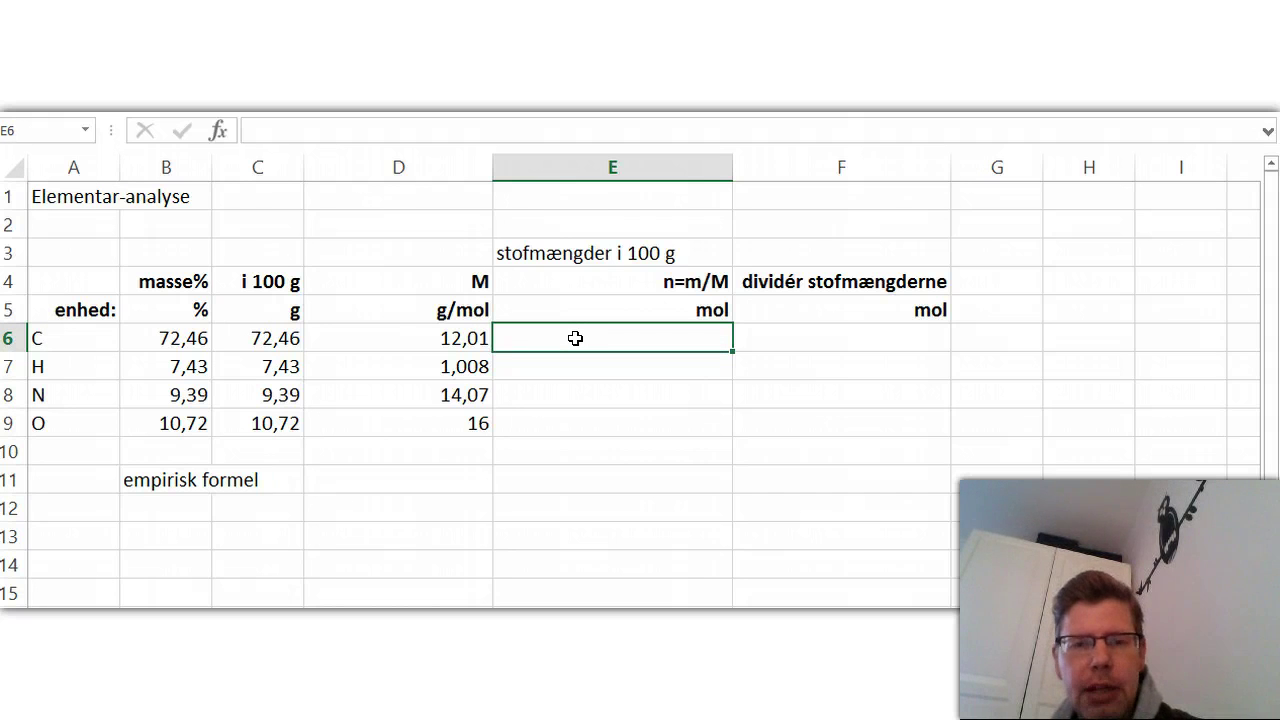
{"action": "type", "text": "="}
{"action": "key", "text": "Left"}
{"action": "key", "text": "Left"}
{"action": "type", "text": "/"}
{"action": "key", "text": "Left"}
{"action": "key", "text": "Return"}
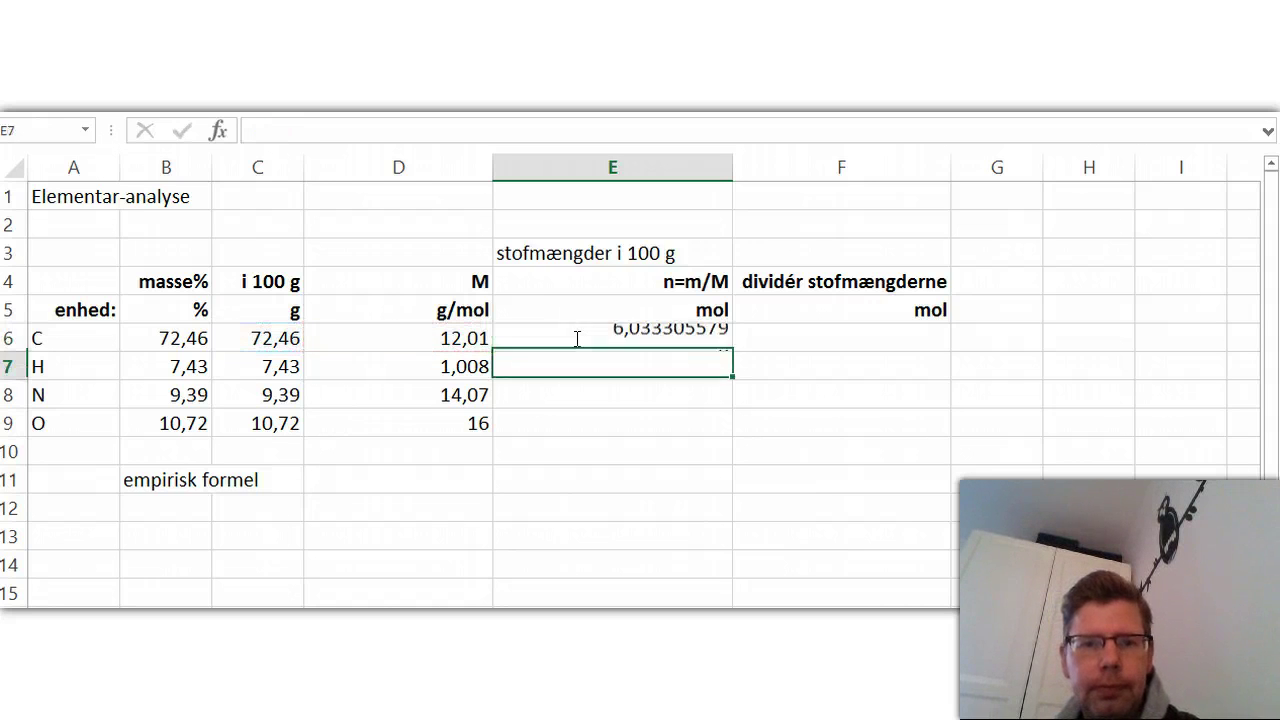
{"action": "left_click", "coordinate": [625, 334]}
{"action": "left_click_drag", "start_coordinate": [734, 348], "coordinate": [722, 425]}
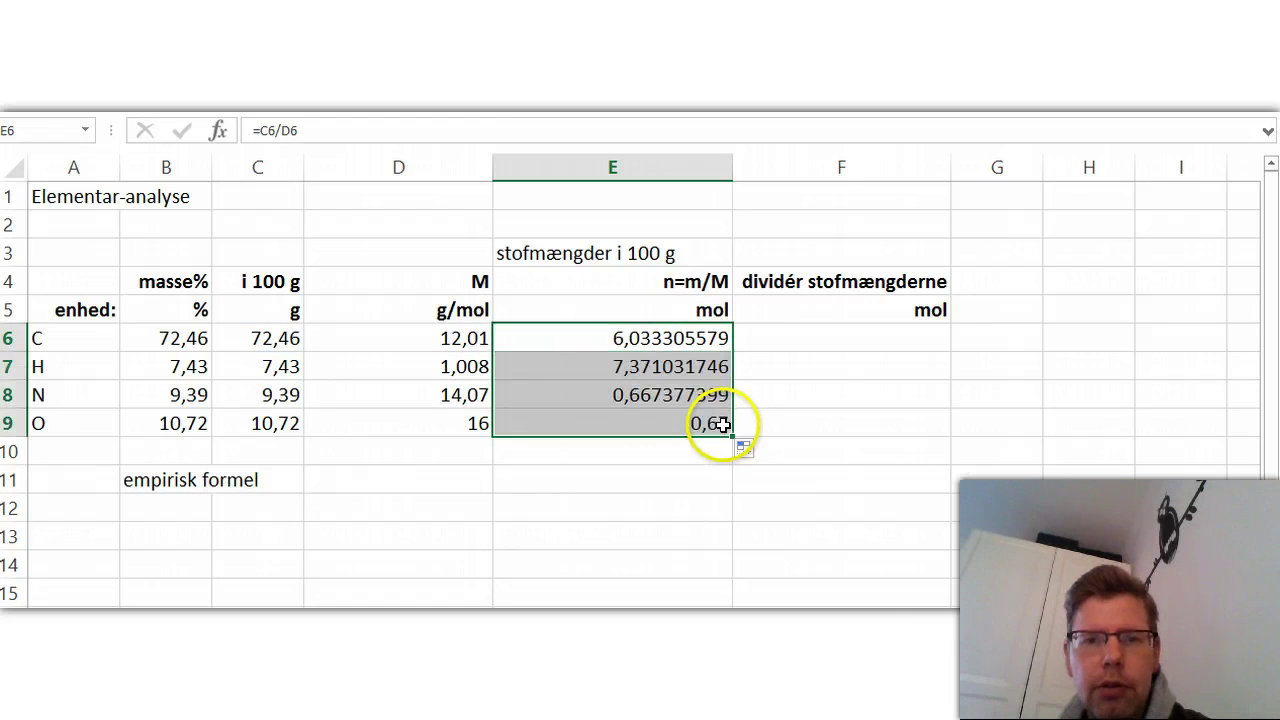
{"action": "left_click", "coordinate": [700, 449]}
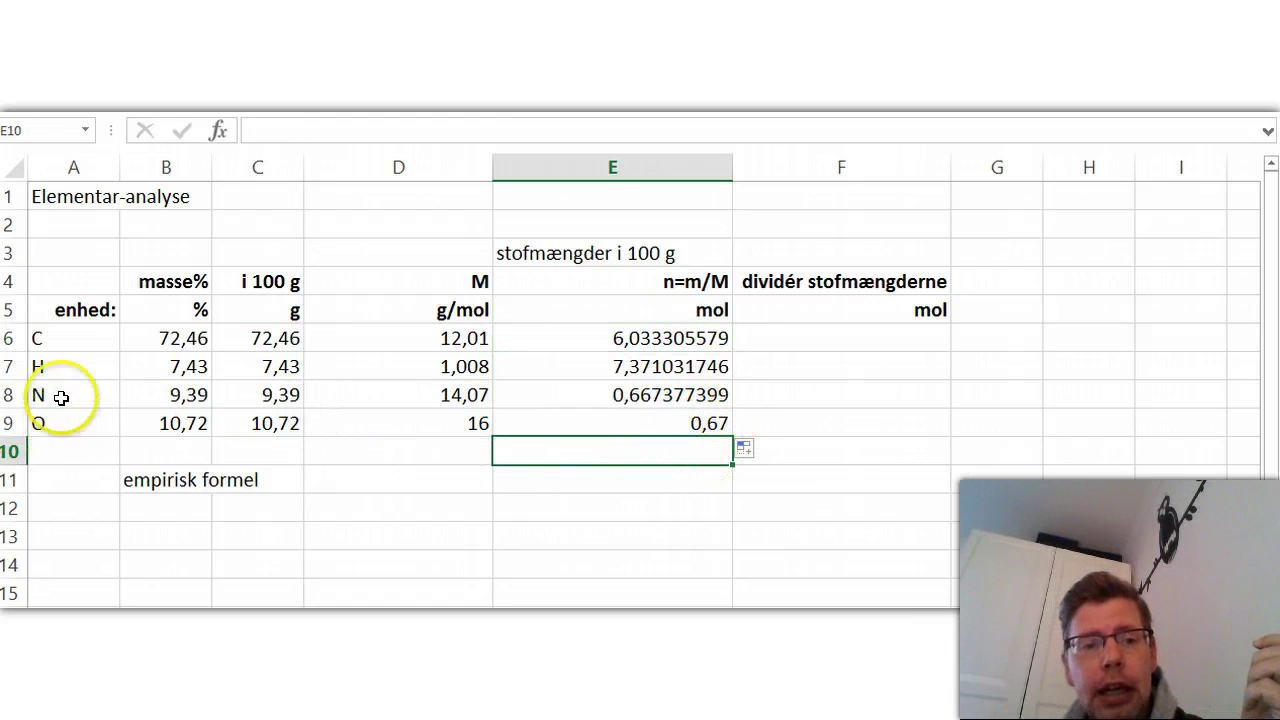
{"action": "left_click", "coordinate": [61, 398]}
{"action": "left_click", "coordinate": [68, 366]}
{"action": "left_click", "coordinate": [71, 345]}
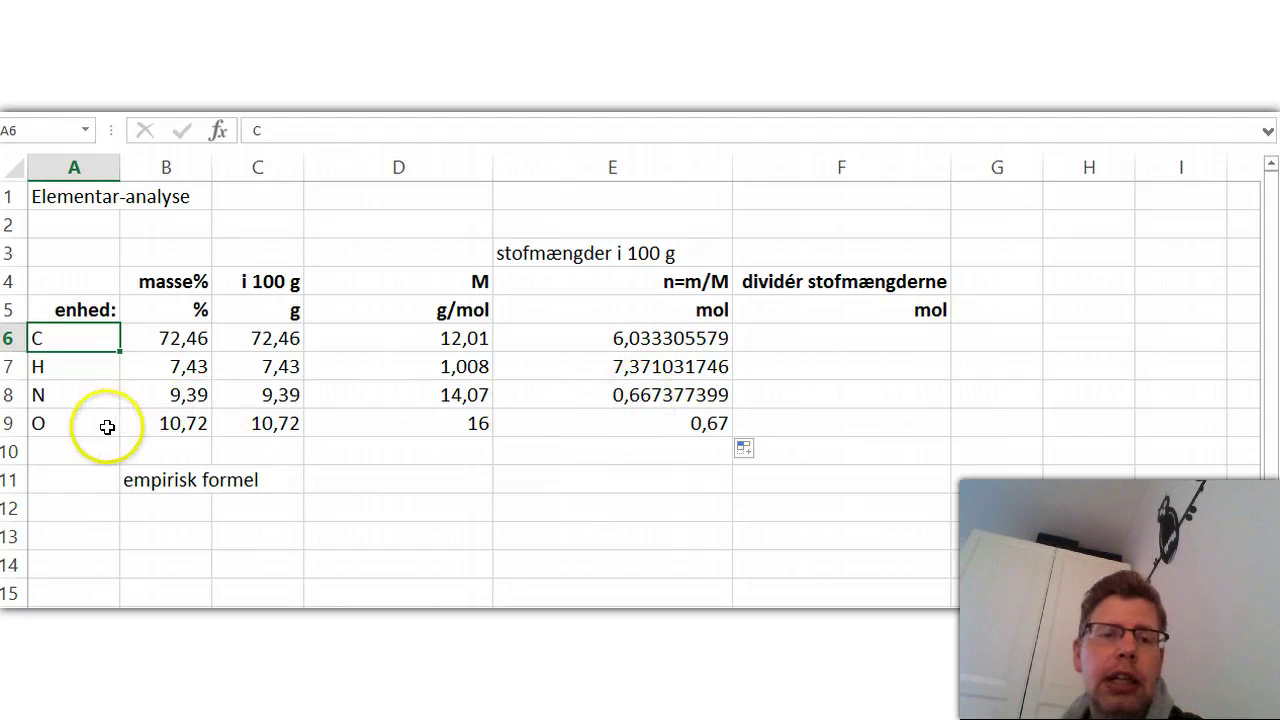
{"action": "left_click", "coordinate": [128, 398]}
{"action": "left_click", "coordinate": [91, 416]}
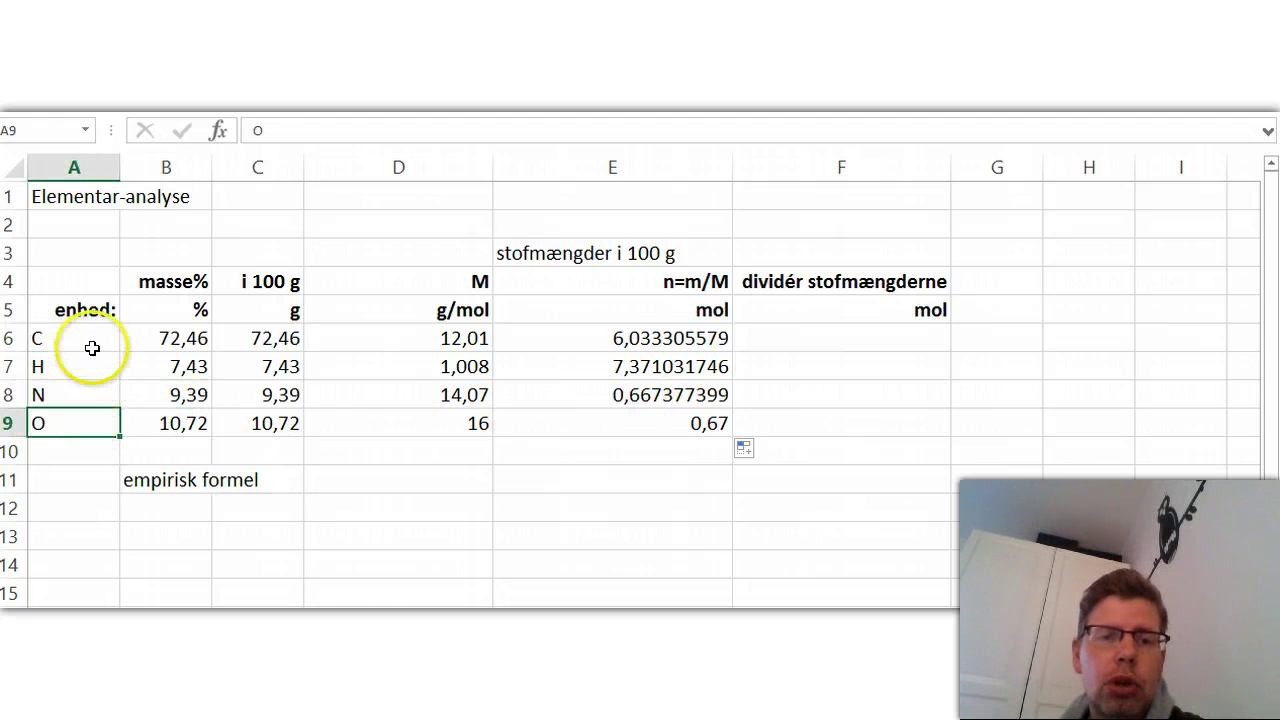
{"action": "left_click", "coordinate": [664, 416]}
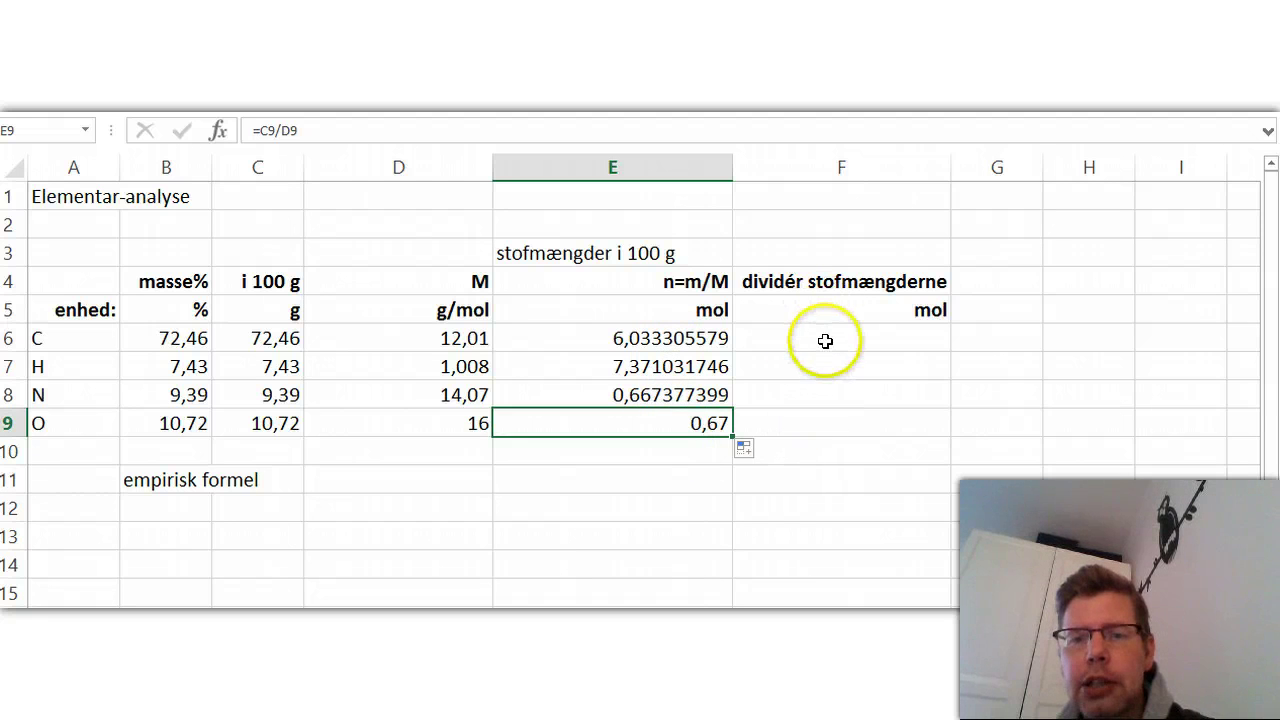
Divide the amounts by the oxygen amount, entering =E6/$E$9 in F6 and filling it down to F9
{"action": "left_click", "coordinate": [825, 341]}
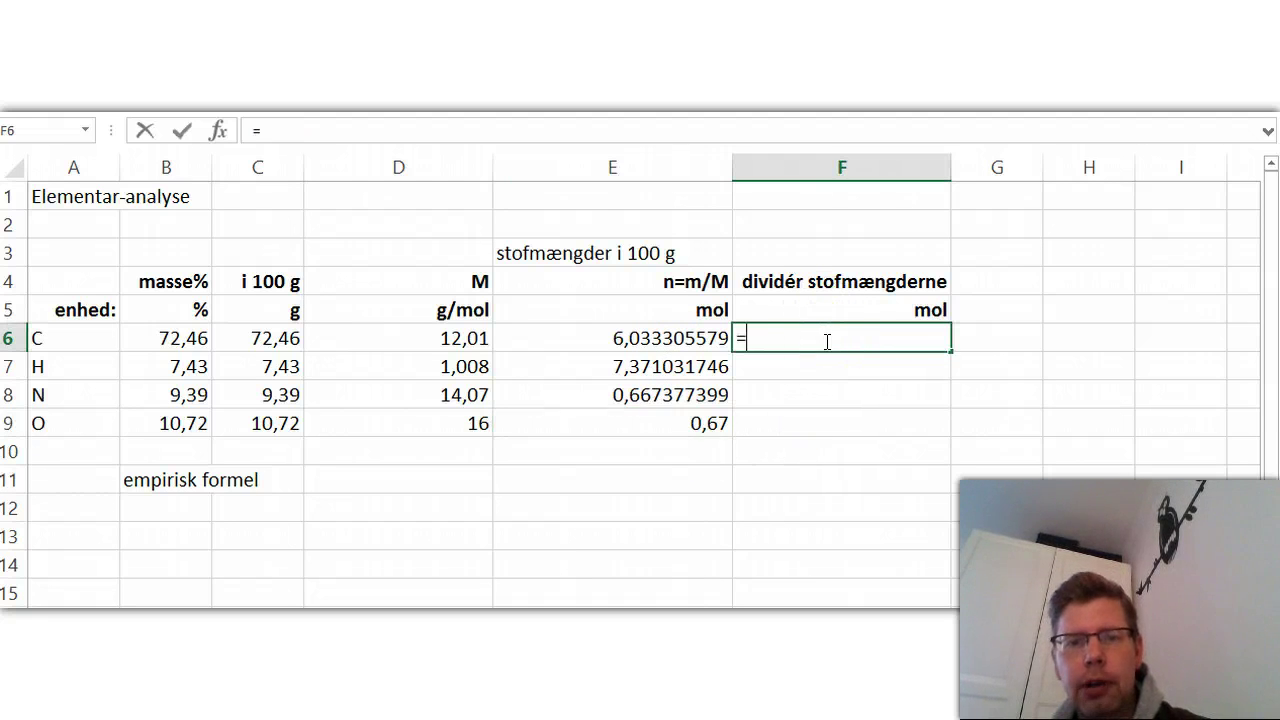
{"action": "type", "text": "="}
{"action": "key", "text": "Left"}
{"action": "type", "text": "/"}
{"action": "left_click", "coordinate": [676, 423]}
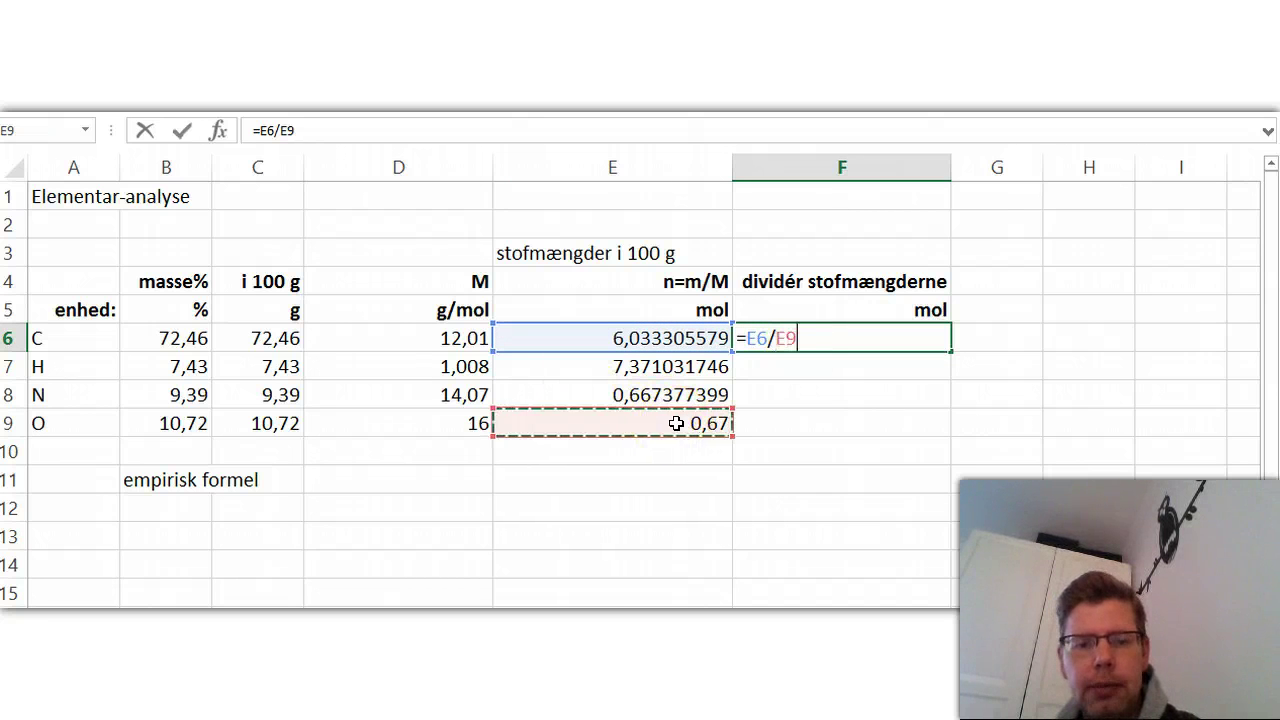
{"action": "key", "text": "F4"}
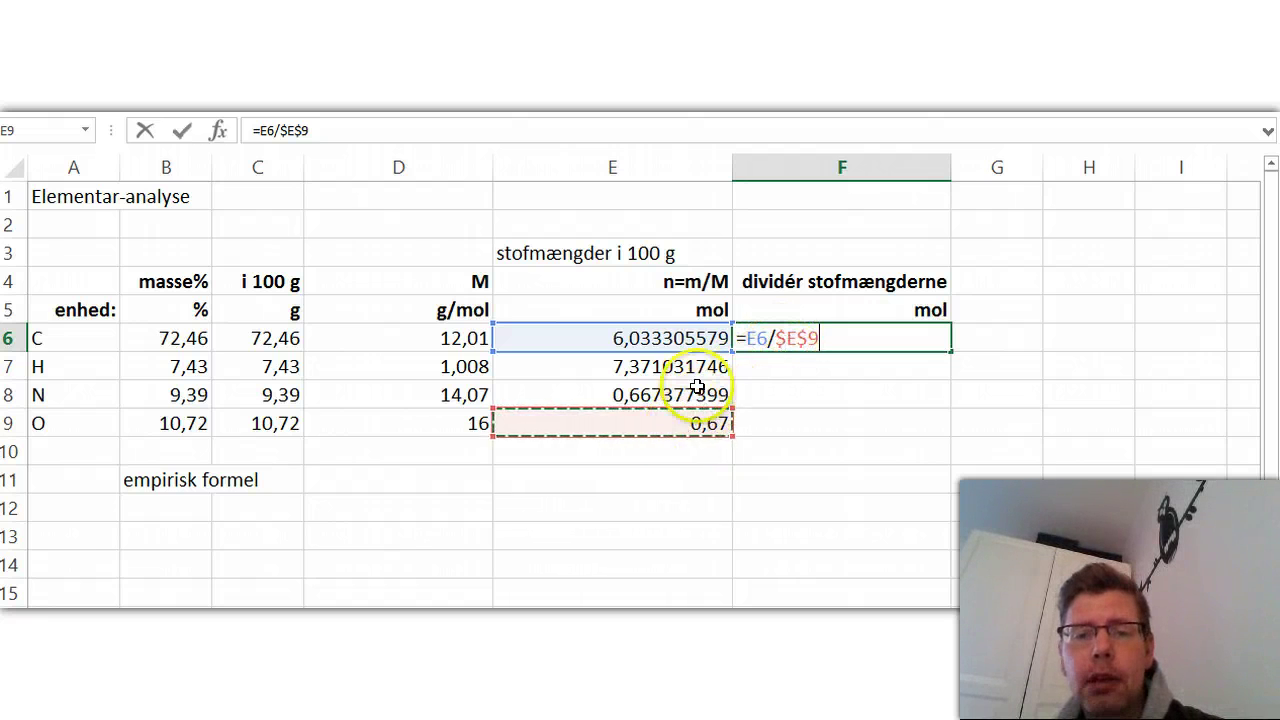
{"action": "key", "text": "Return"}
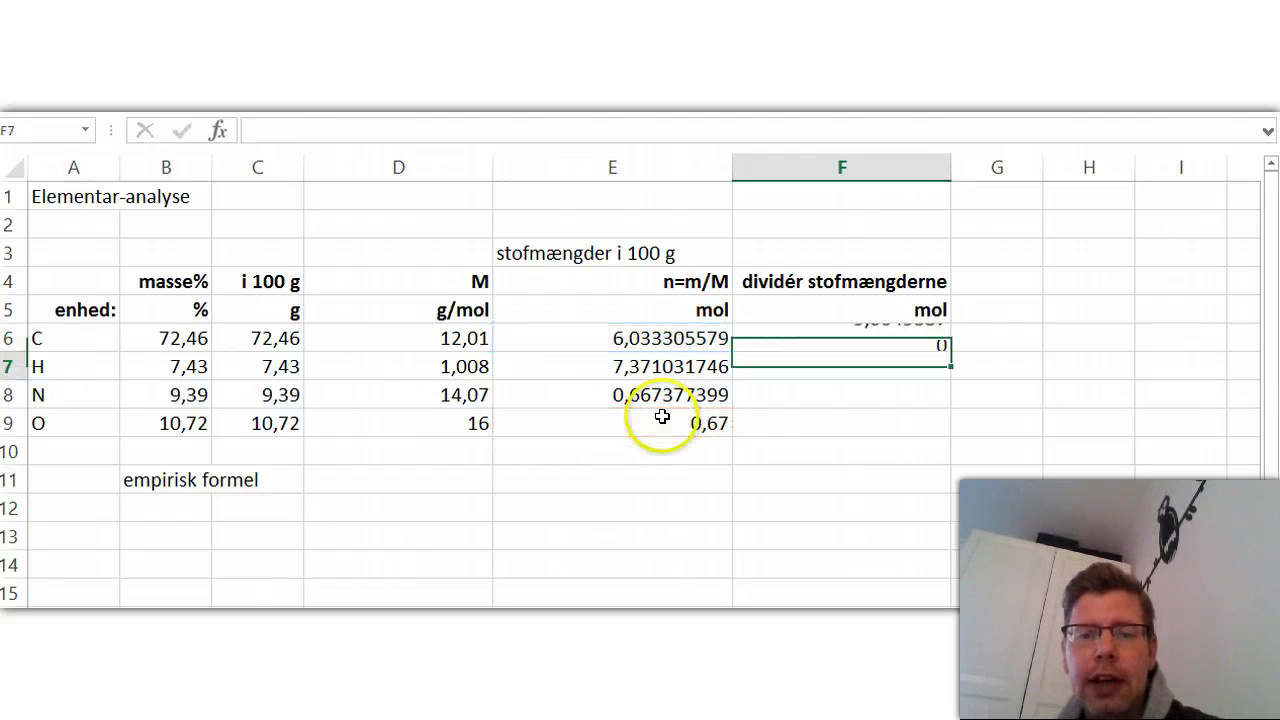
{"action": "left_click", "coordinate": [915, 340]}
{"action": "left_click_drag", "start_coordinate": [951, 355], "coordinate": [948, 429]}
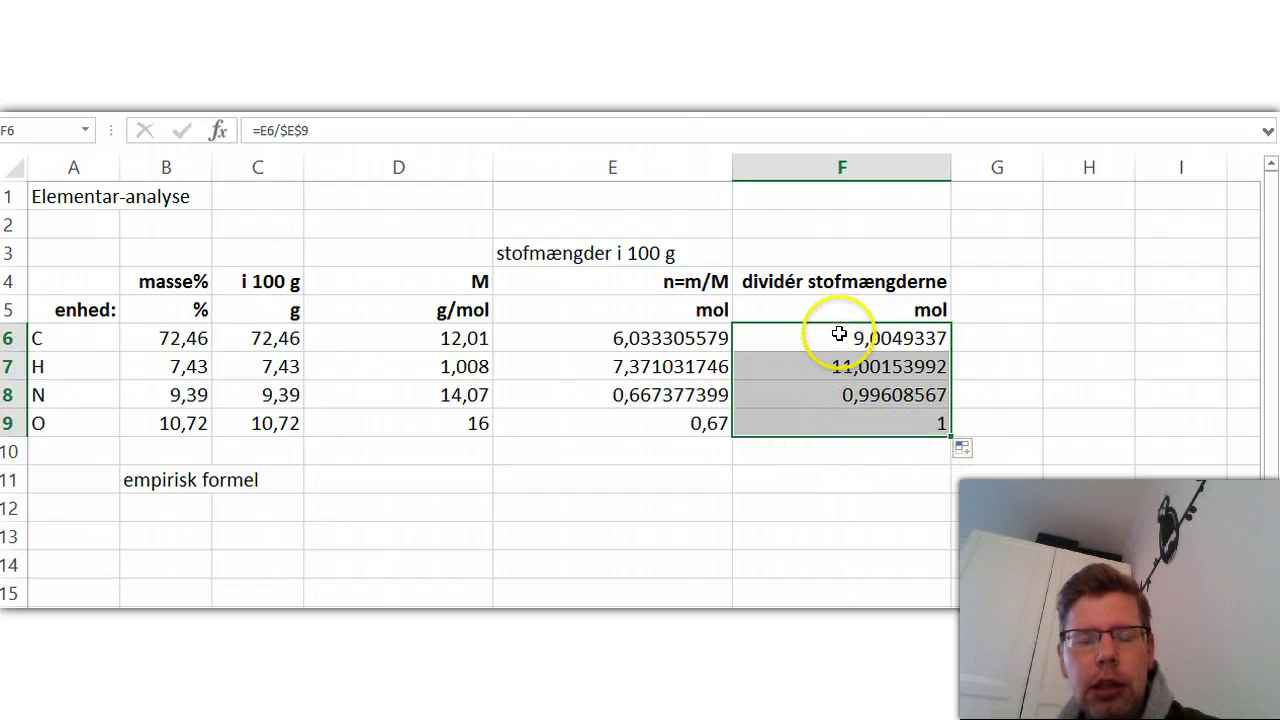
{"action": "left_click", "coordinate": [819, 366]}
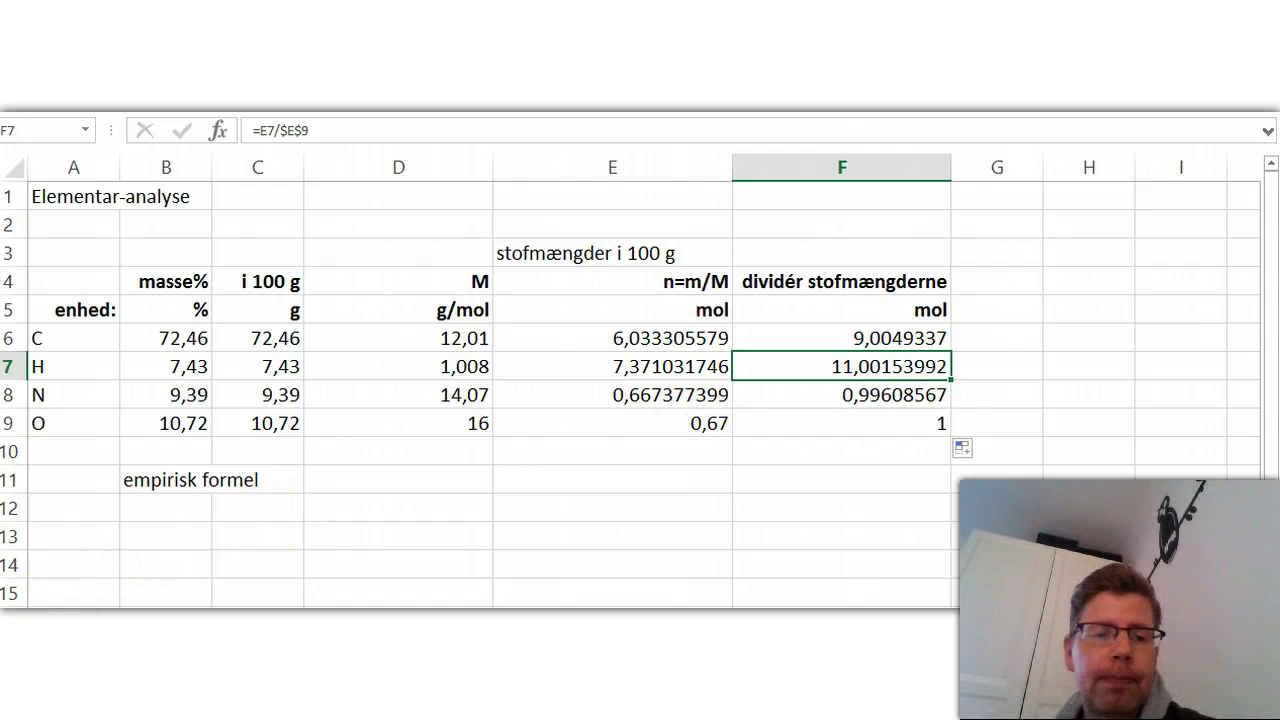
Switch to the Word document and complete the empirical formula as C9H11NO, with 9 and 11 as subscripts
{"action": "key", "text": "alt+Tab"}
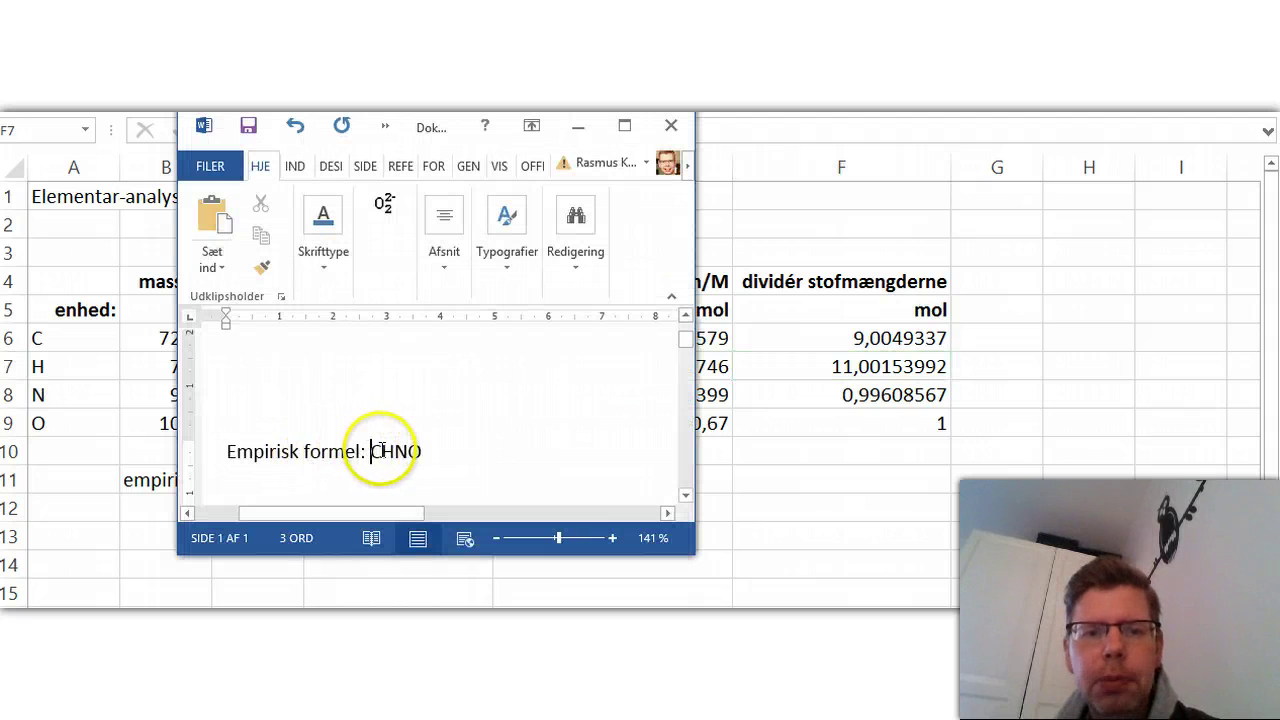
{"action": "type", "text": "9H11"}
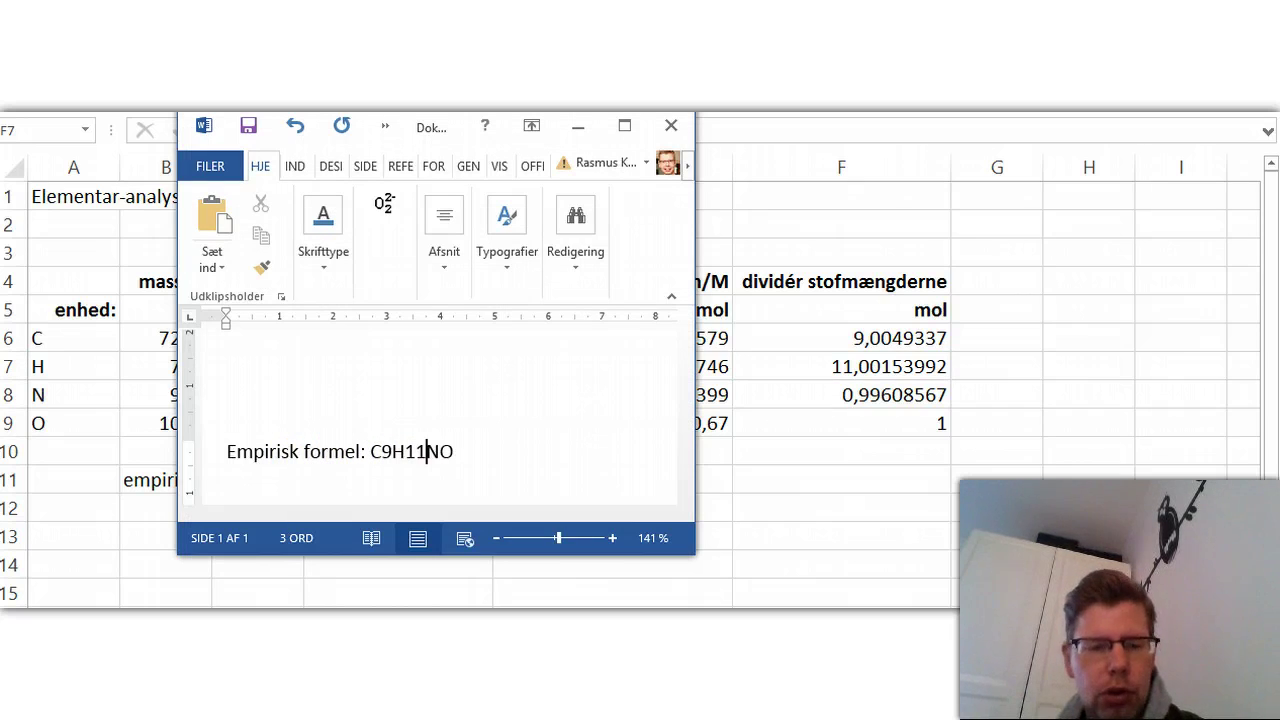
{"action": "left_click", "coordinate": [386, 451]}
{"action": "left_click", "coordinate": [386, 206]}
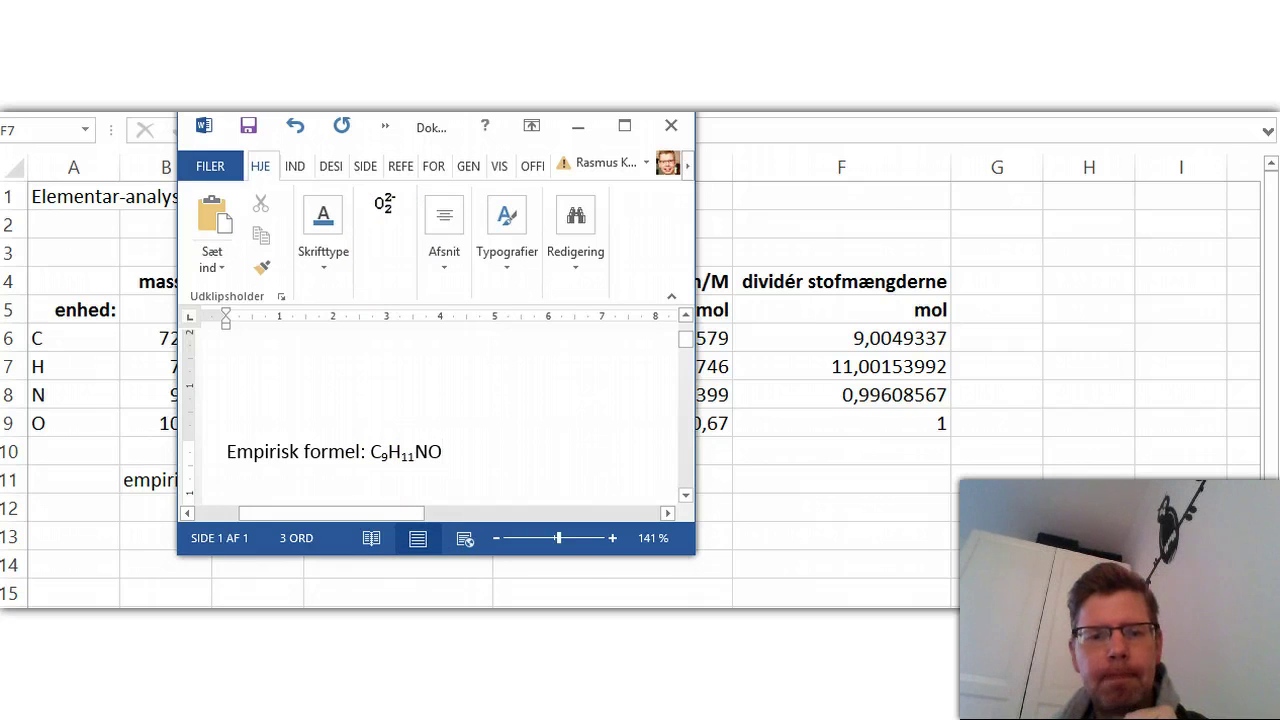
Review exercise c) on the molecular formula of A and the definition cards for Empirisk formel and Molekylformel
{"action": "left_click", "coordinate": [749, 533]}
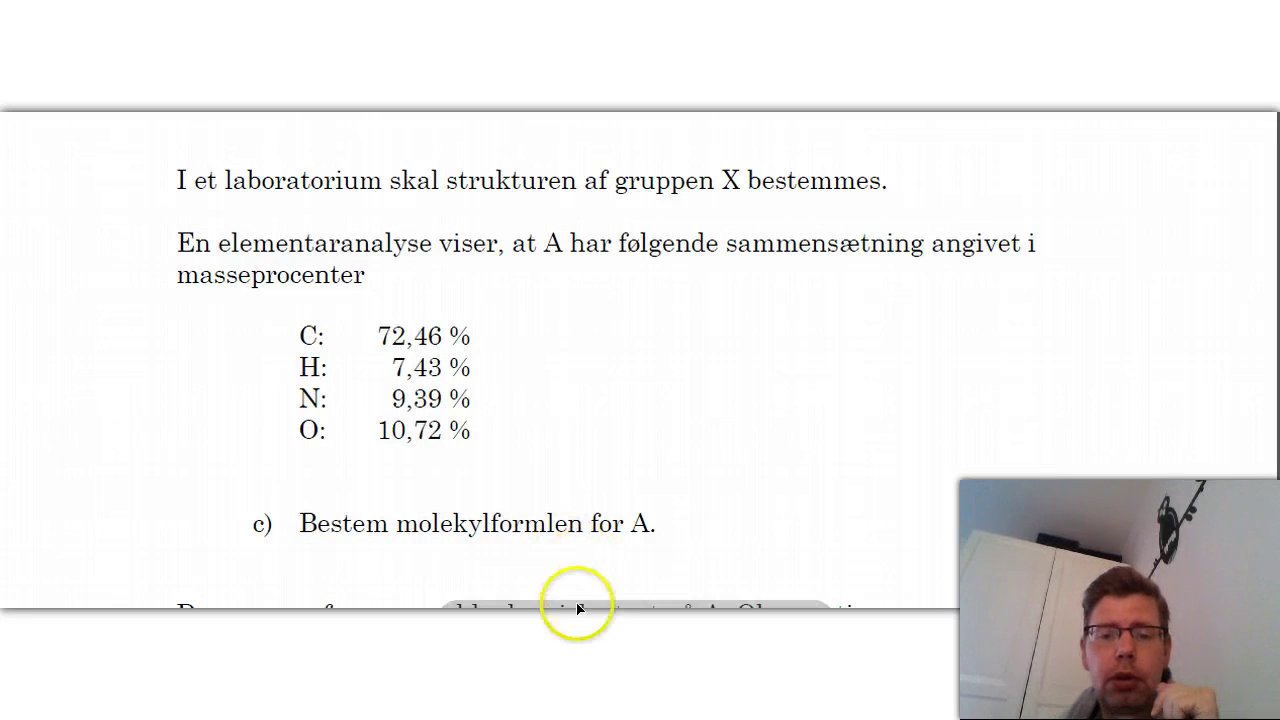
{"action": "key", "text": "alt+Tab"}
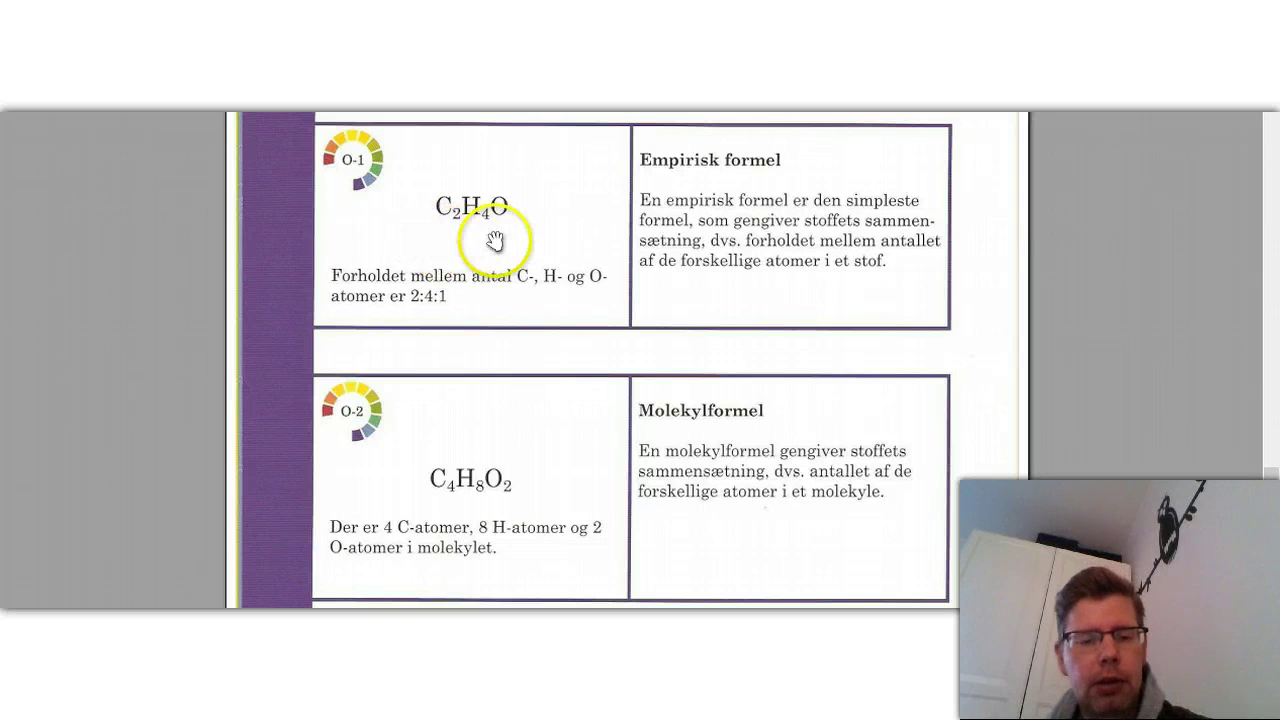
{"action": "key", "text": "alt+Tab"}
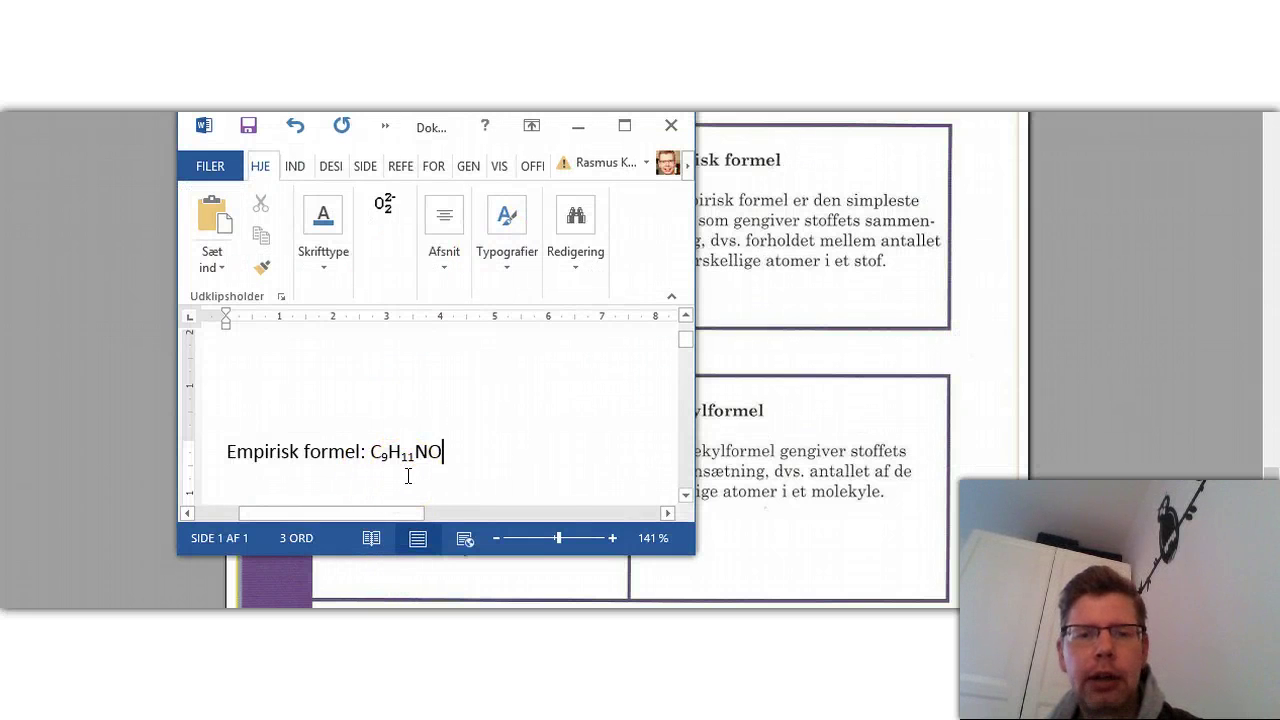
{"action": "key", "text": "alt+Tab"}
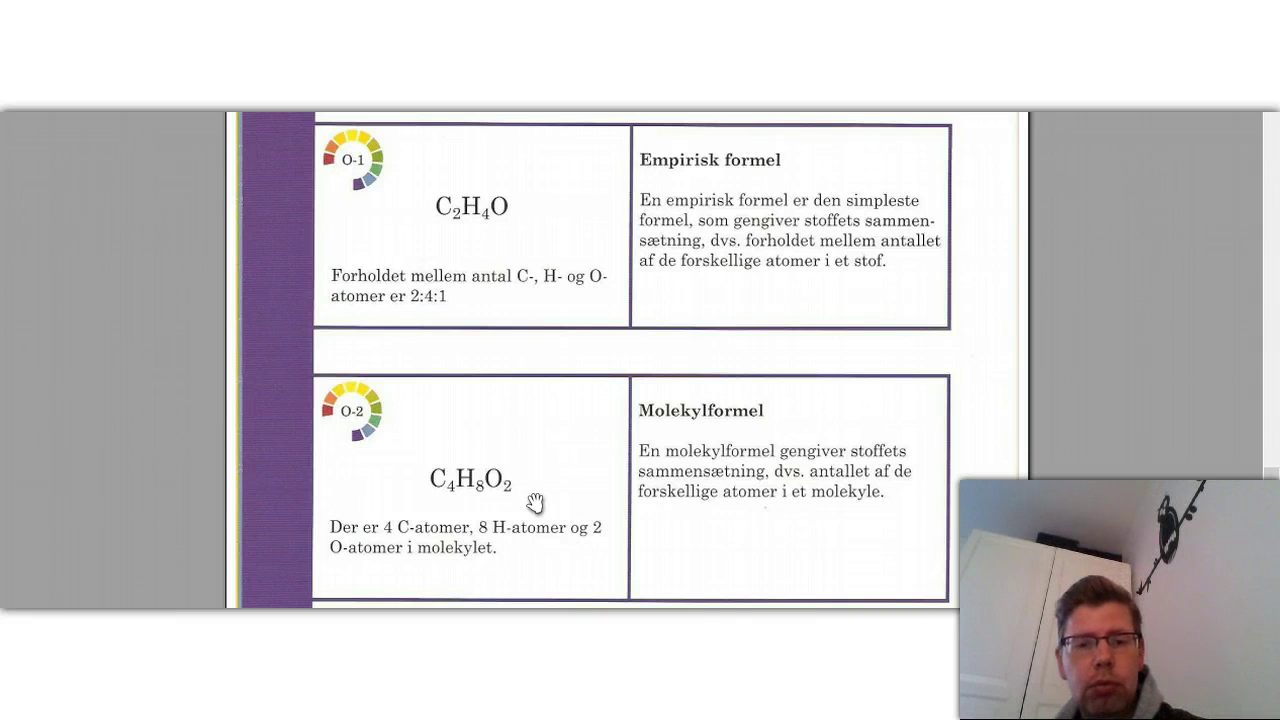
In the Word document, add the line "Molekylformel: C18H22N2O2" below the empirical formula, with the numbers as subscripts
{"action": "key", "text": "alt+Tab"}
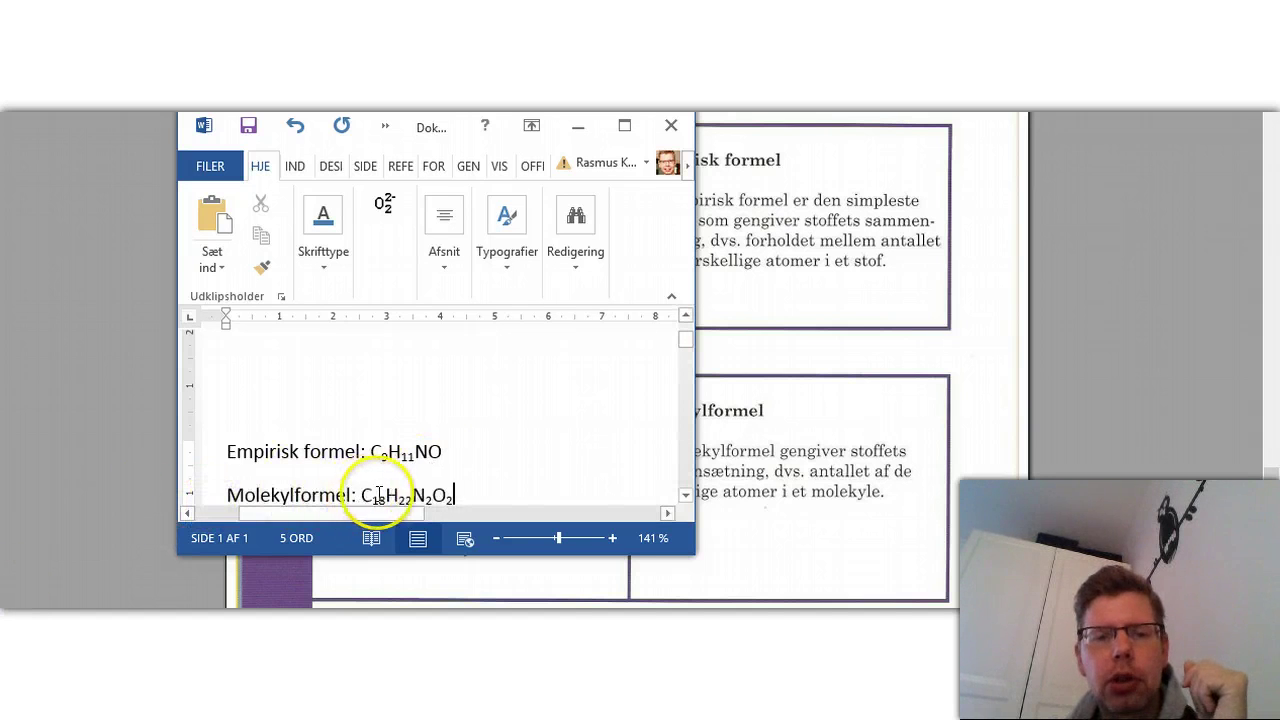
{"action": "left_click", "coordinate": [451, 483]}
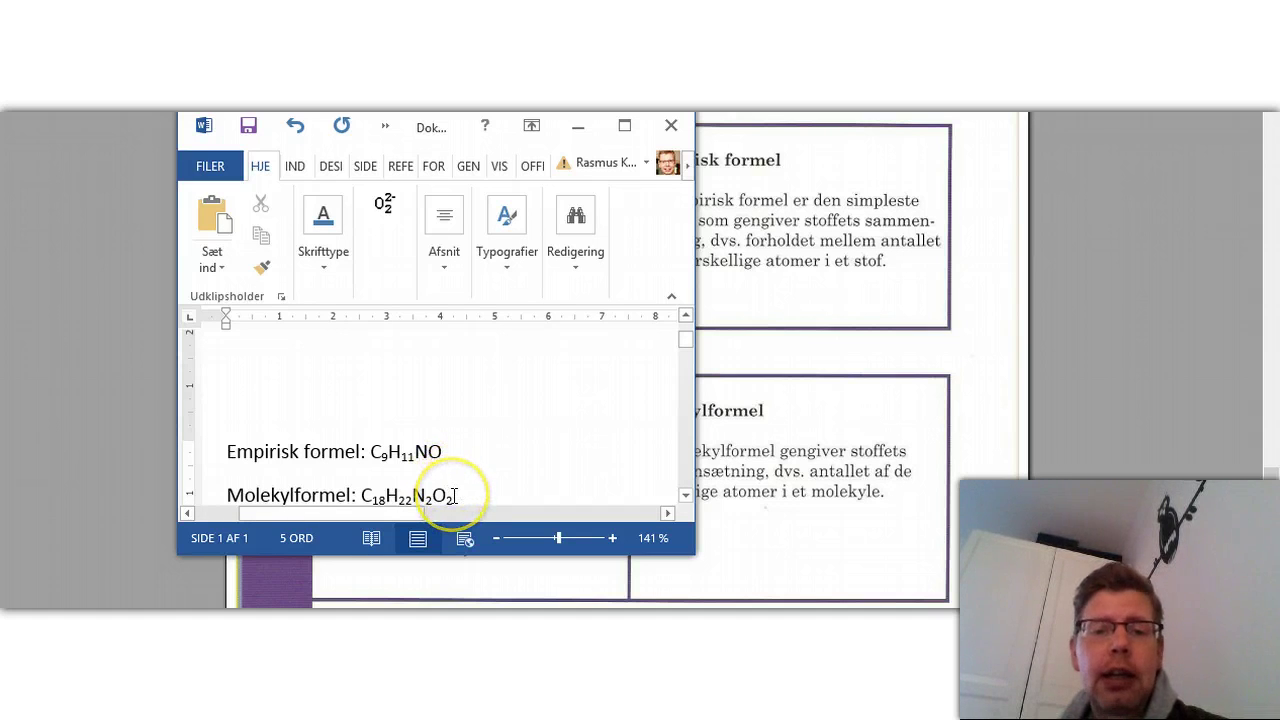
{"action": "mouse_move", "coordinate": [455, 494]}
{"action": "left_mouse_down"}
{"action": "mouse_move", "coordinate": [337, 498]}
{"action": "mouse_move", "coordinate": [453, 490]}
{"action": "left_mouse_up"}
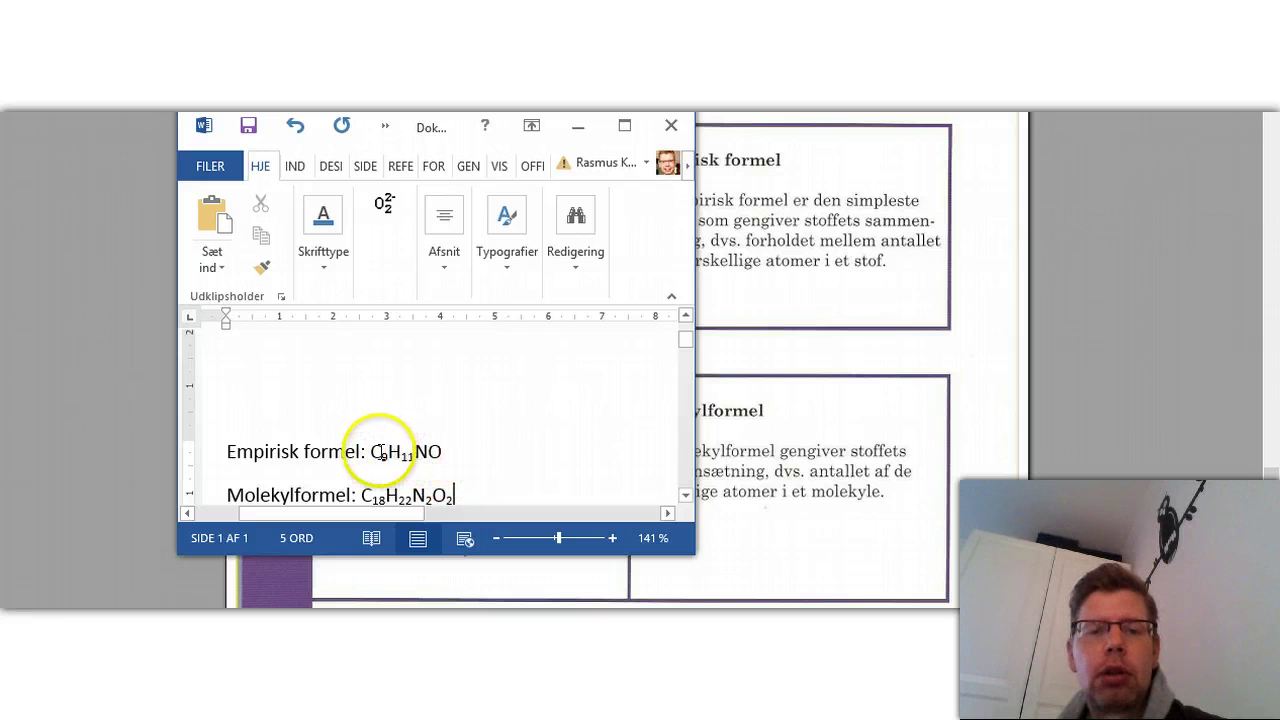
{"action": "left_click_drag", "start_coordinate": [447, 451], "coordinate": [372, 452]}
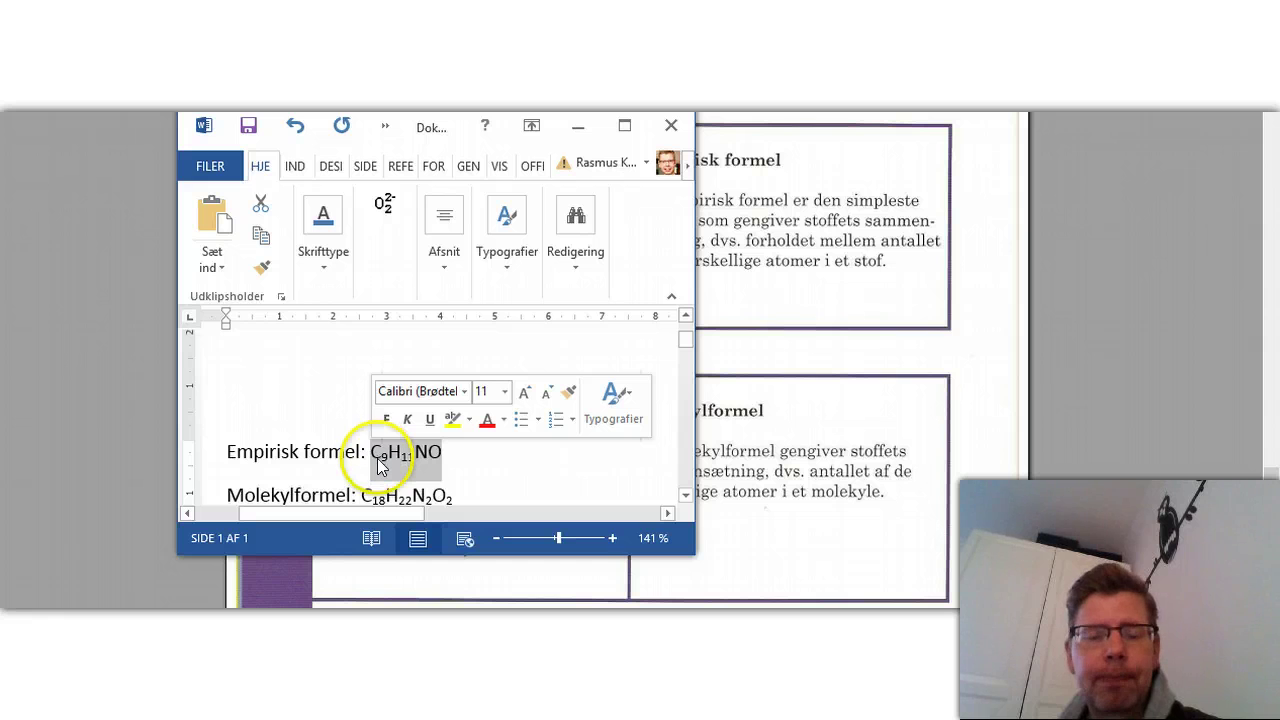
{"action": "left_click", "coordinate": [447, 452]}
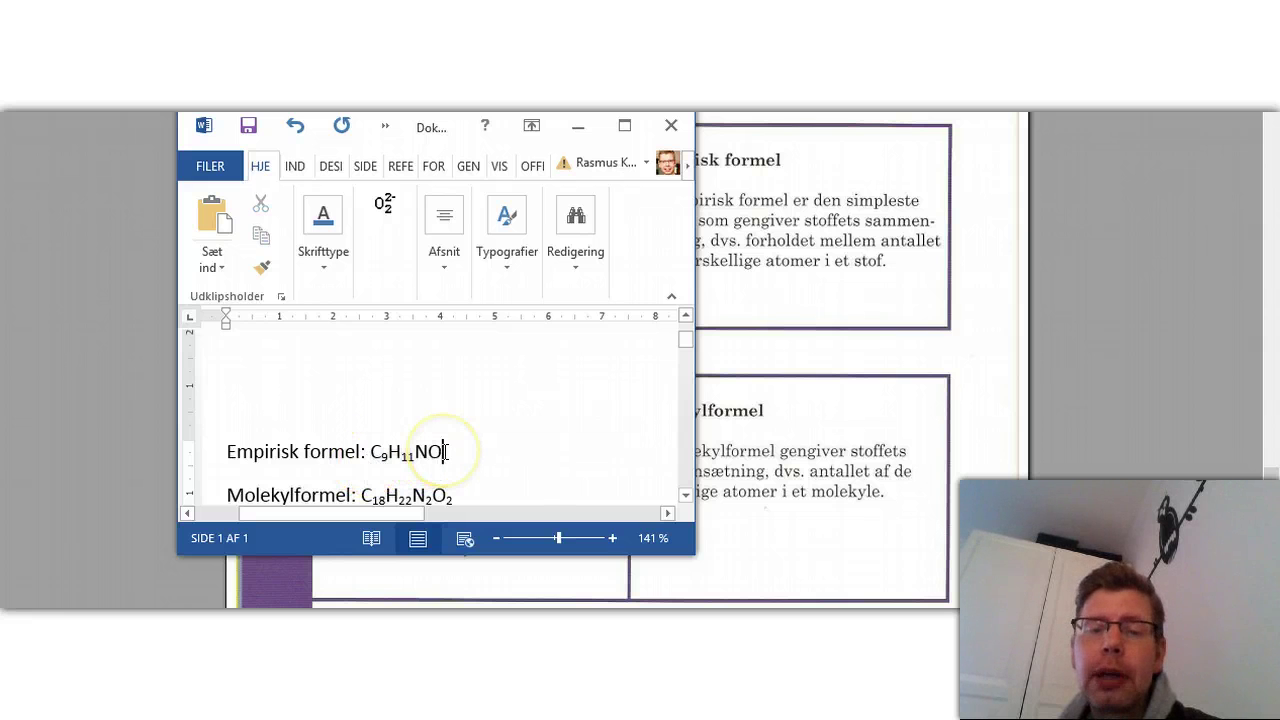